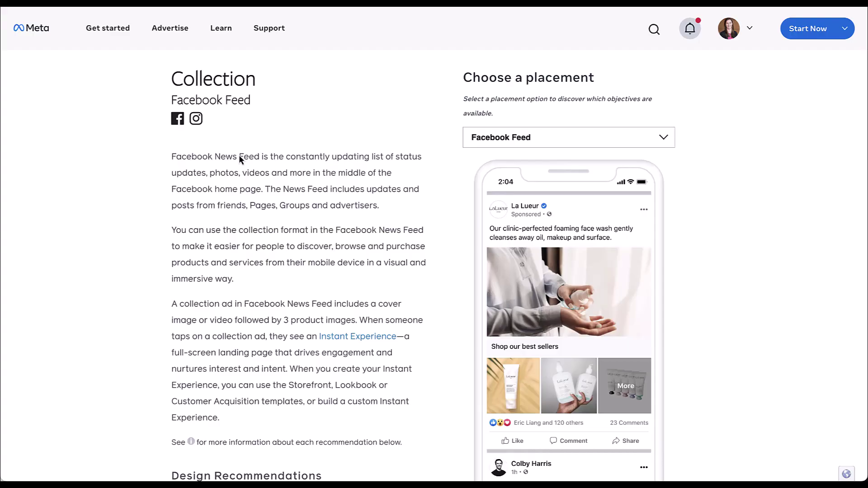
Read the Collection format's Facebook Feed specifications and the help article on its supported objectives and placements
scroll(239, 155, down, 2)
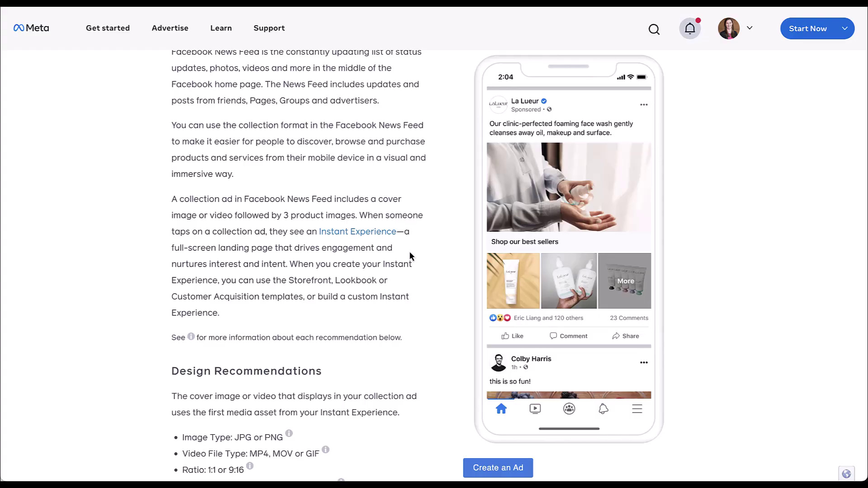
scroll(410, 254, down, 6)
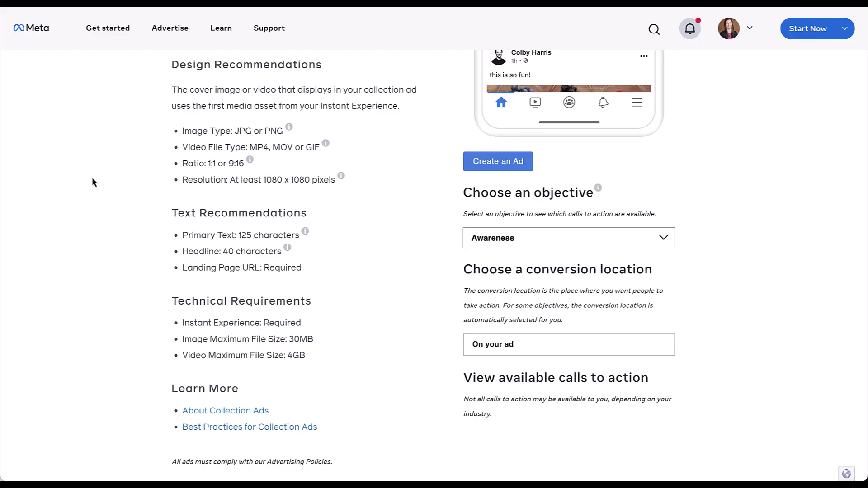
mouse_move(251, 158)
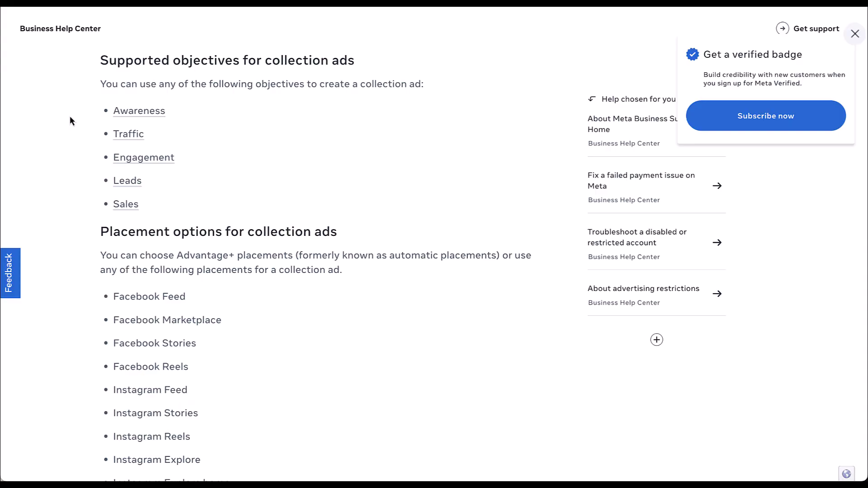
scroll(71, 120, down, 3)
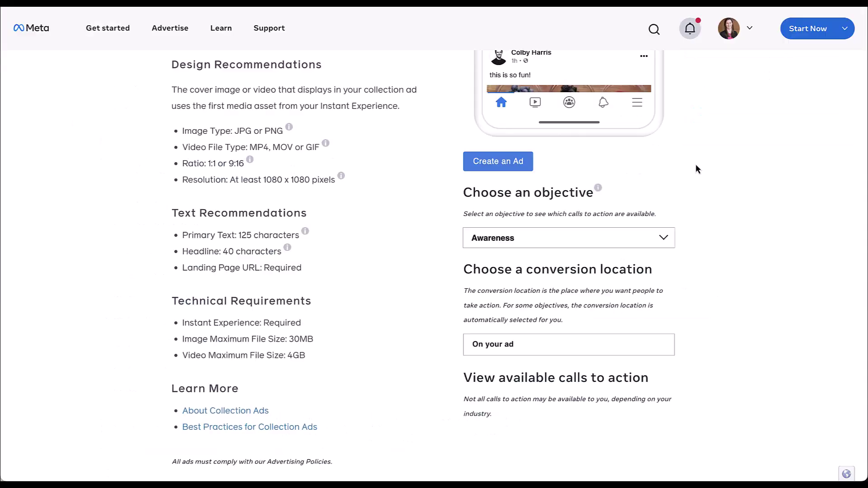
Check which placements the ads guide offers for the Collection format
scroll(696, 164, up, 8)
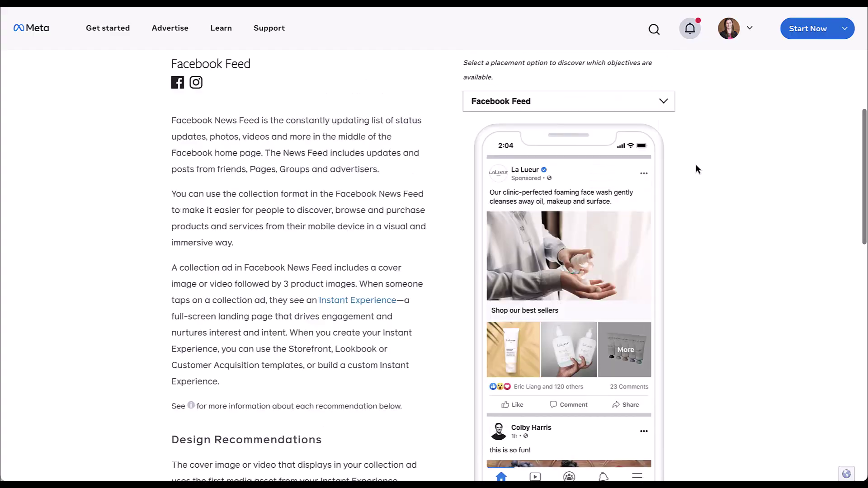
click(661, 105)
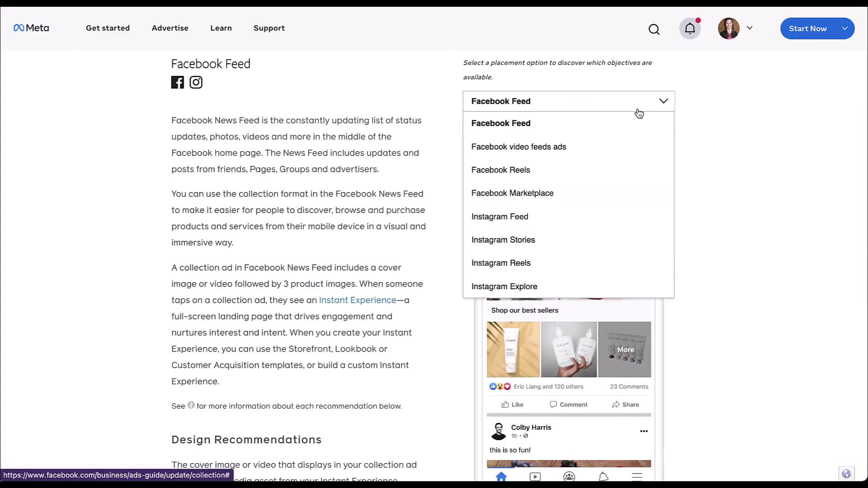
scroll(688, 105, up, 3)
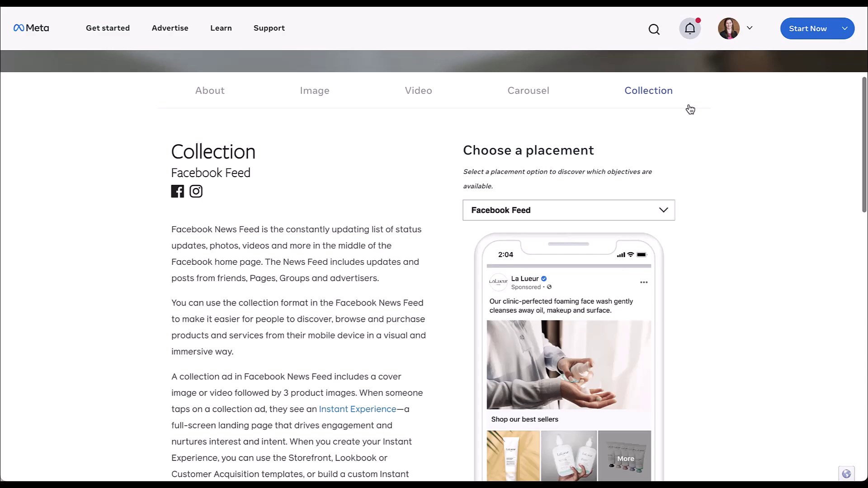
Open the Image format's guide and look through its full range of available placements
click(316, 91)
scroll(714, 213, down, 3)
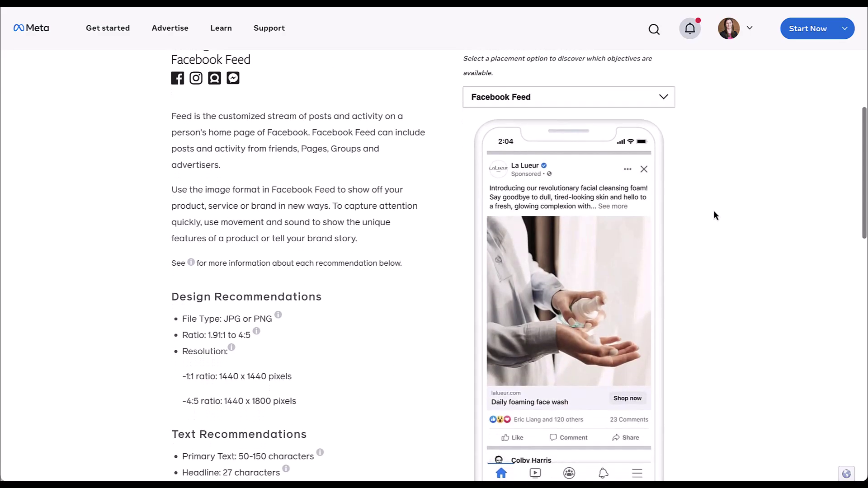
click(664, 102)
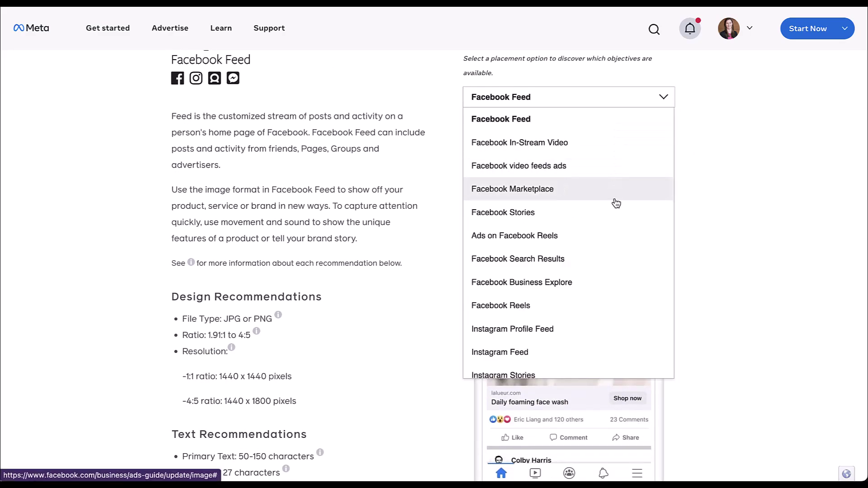
scroll(616, 211, down, 2)
scroll(617, 211, down, 3)
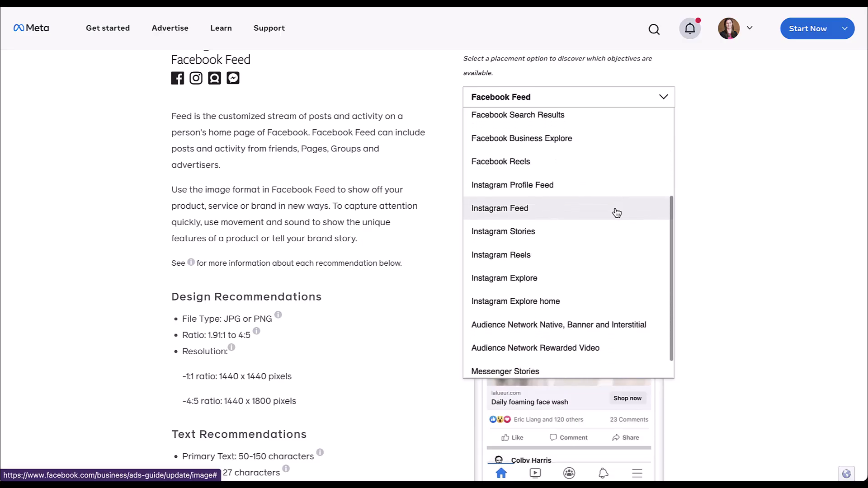
scroll(617, 211, up, 5)
click(708, 106)
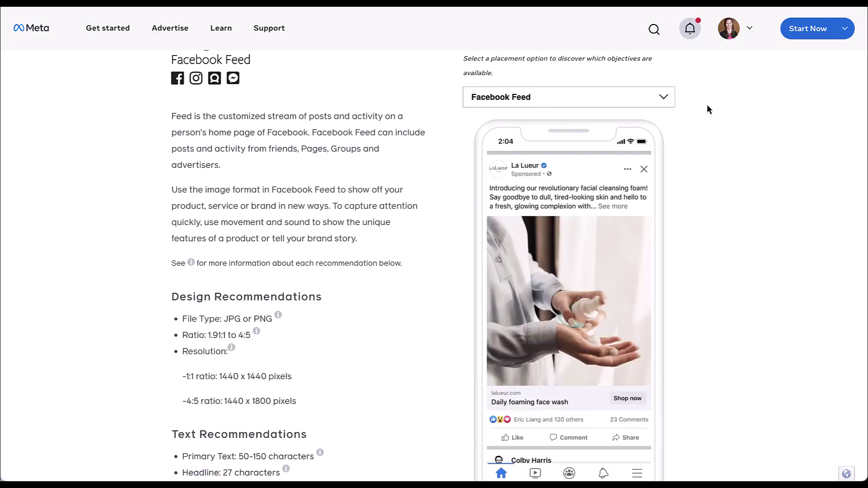
scroll(708, 106, up, 2)
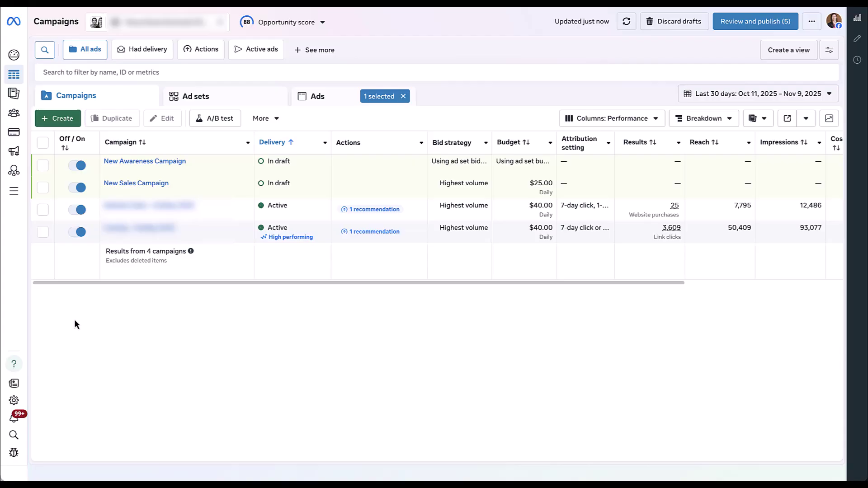
Open the All Products - Sales ad in New Sales Campaign, set its format to Collection and turn off multi-advertiser ads
click(43, 188)
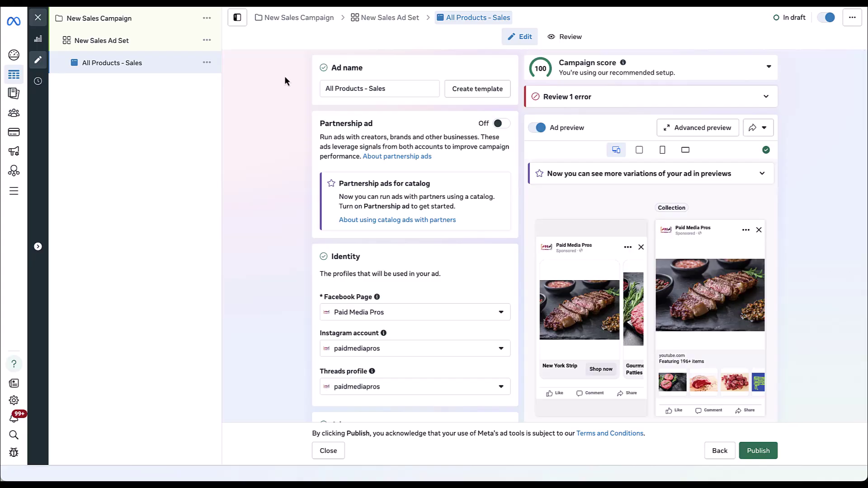
scroll(284, 76, down, 2)
scroll(284, 76, down, 4)
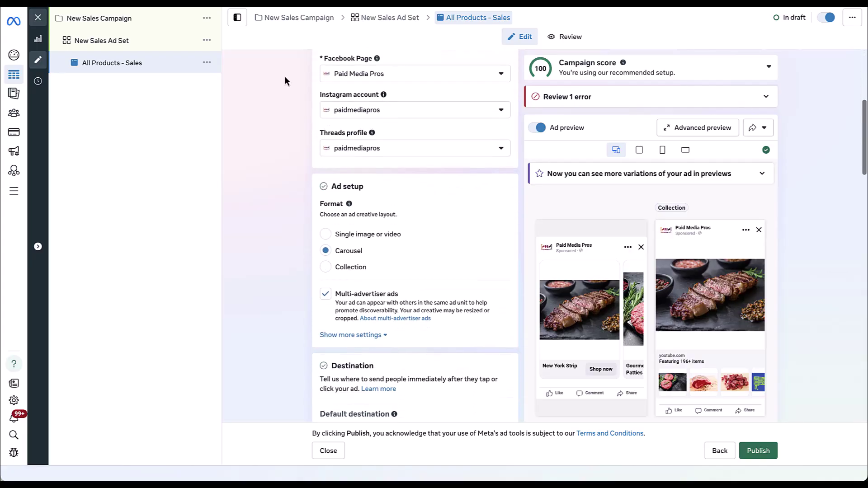
click(324, 268)
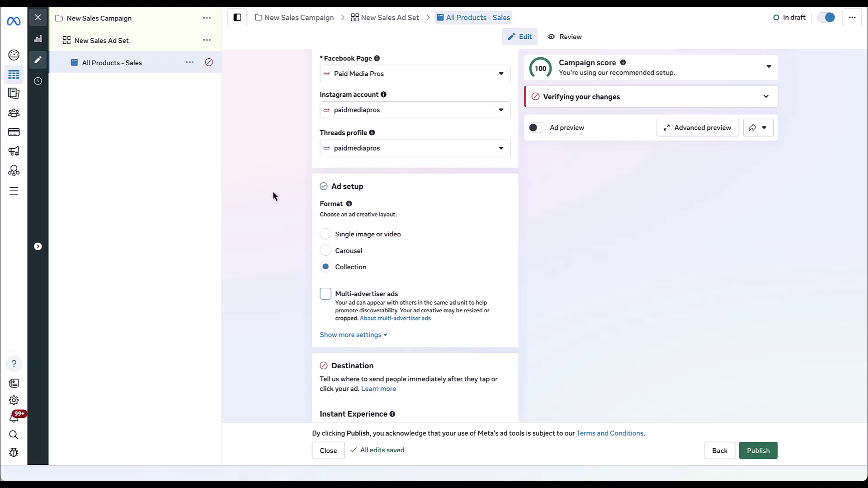
Create a new Instant Experience for the ad's destination, based on the Storefront template
scroll(272, 191, down, 6)
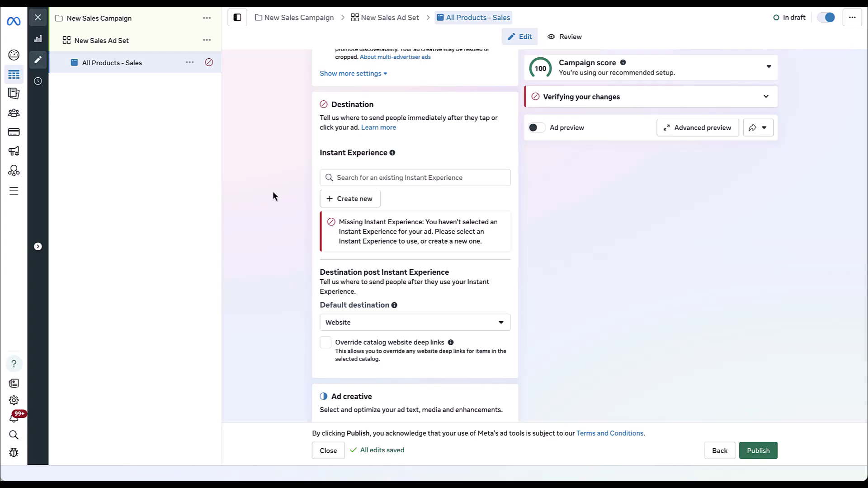
scroll(272, 191, down, 5)
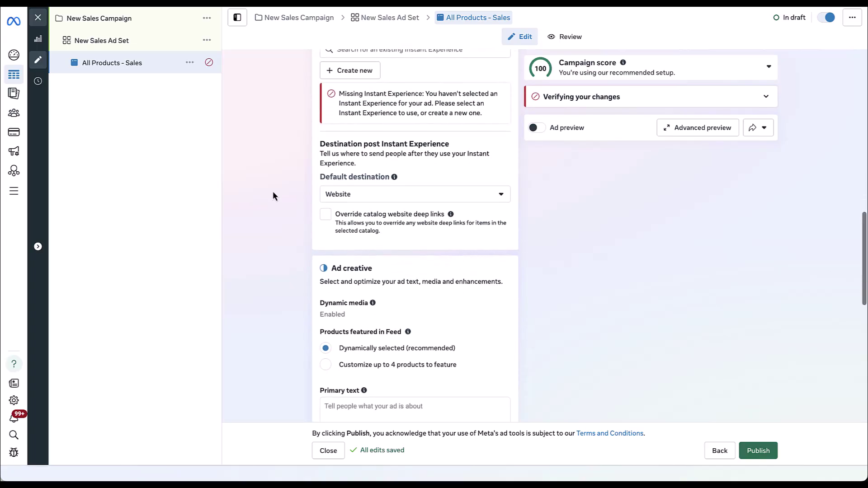
scroll(273, 192, down, 2)
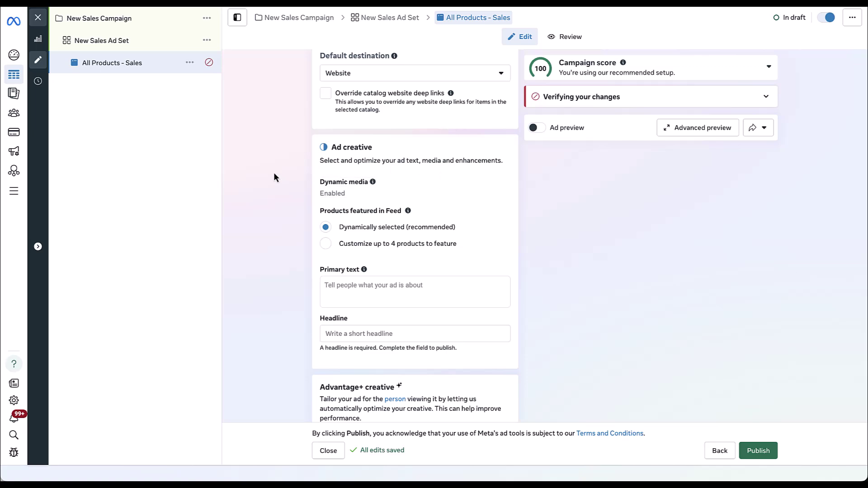
scroll(274, 177, up, 6)
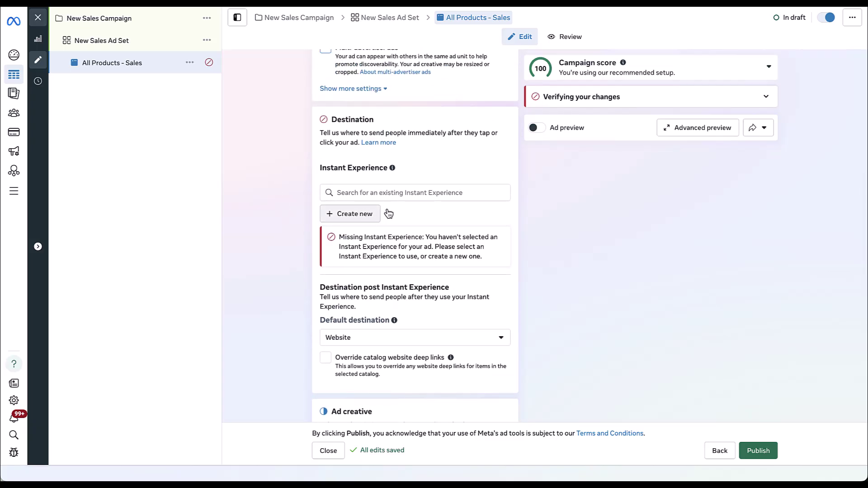
click(358, 215)
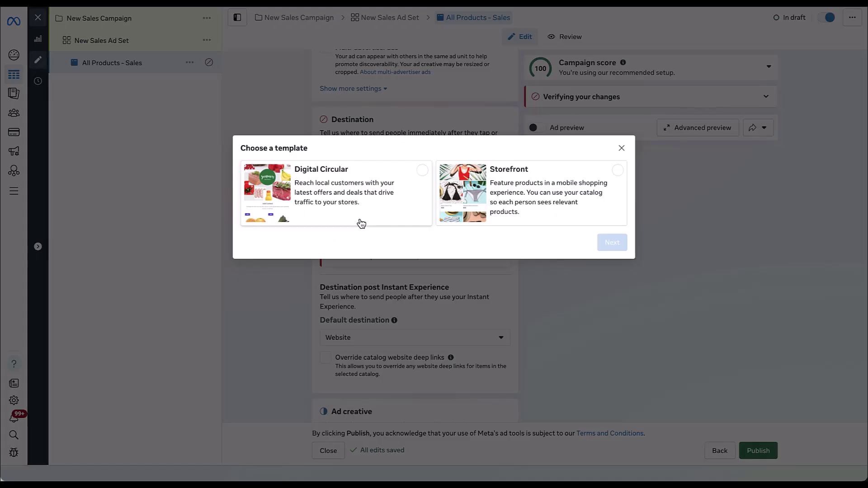
click(556, 195)
click(611, 242)
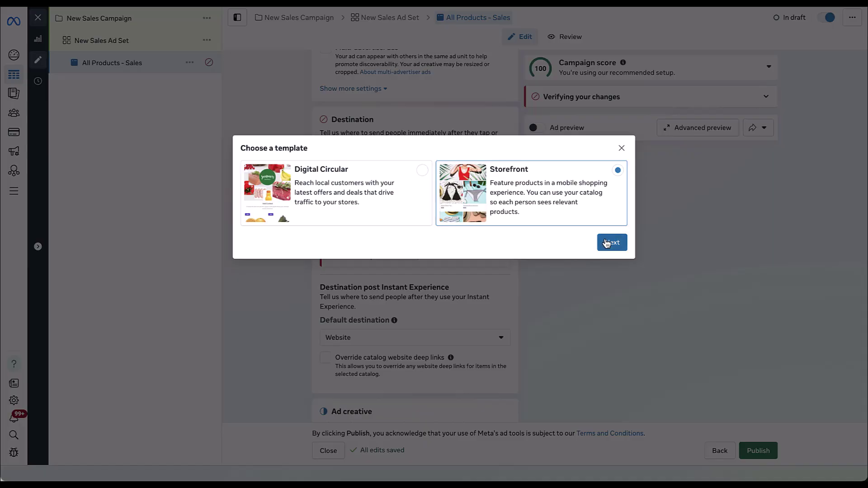
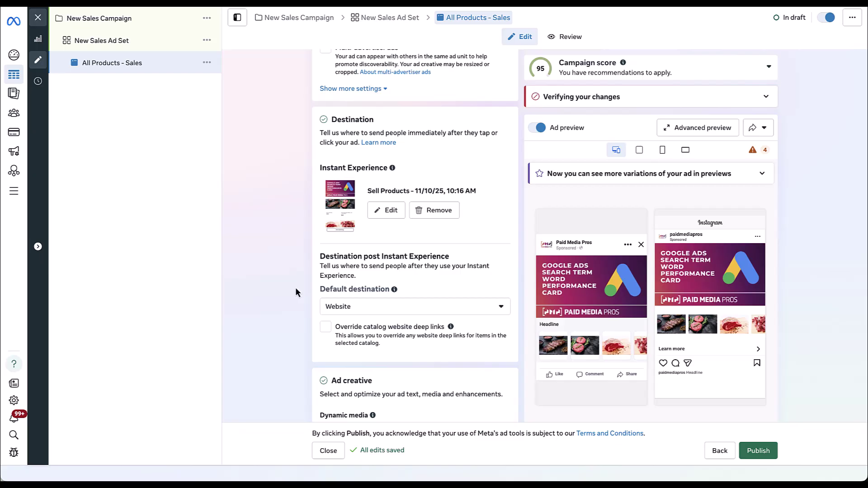
Crop the ad's cover image to a square of about 522 × 522 pixels around the Google Ads logo
scroll(297, 290, down, 4)
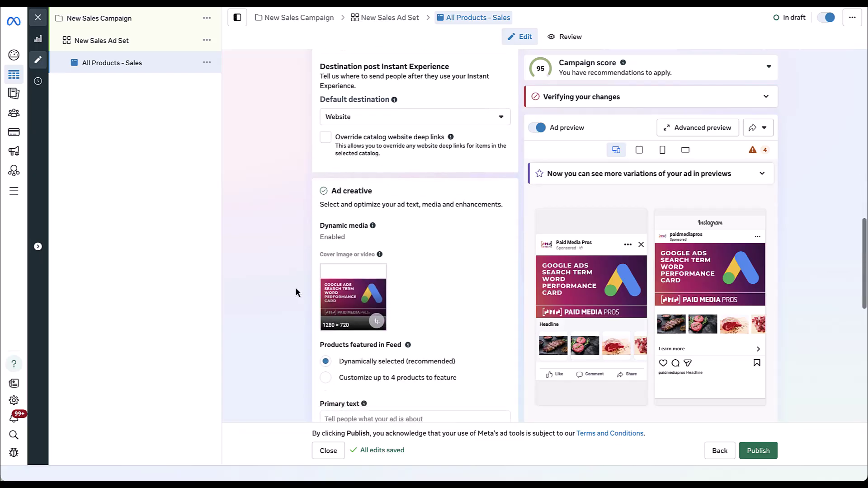
scroll(296, 289, down, 3)
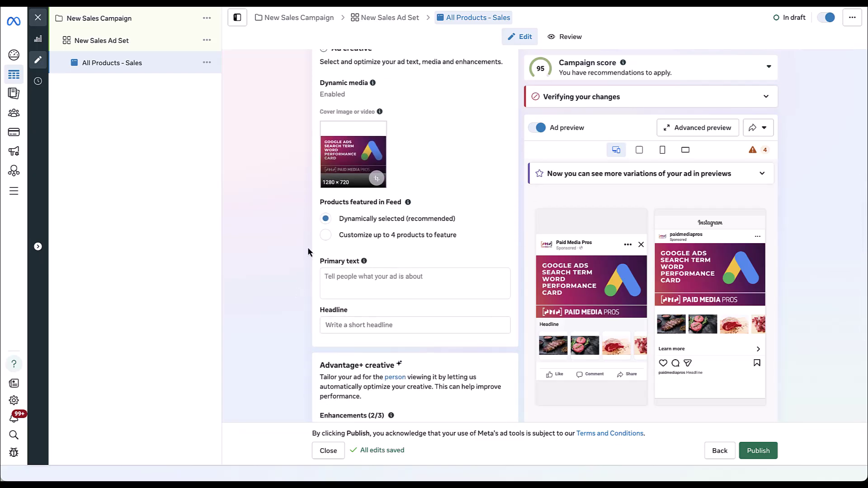
click(377, 179)
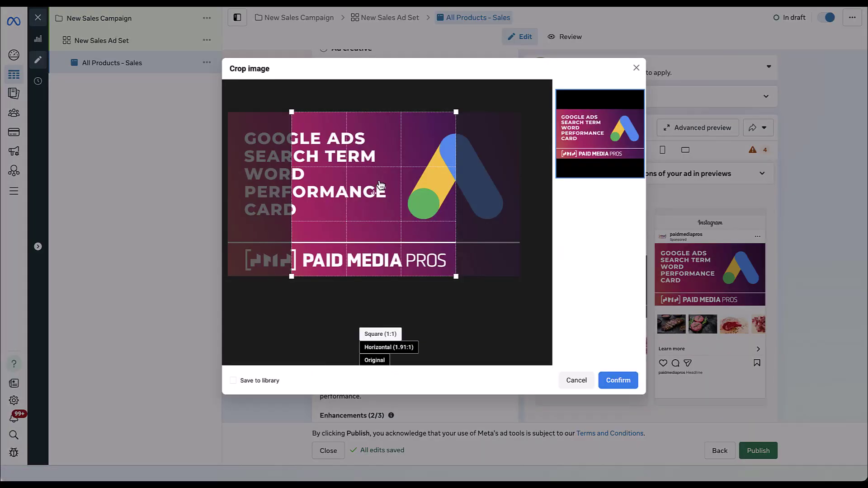
drag(380, 185, 445, 181)
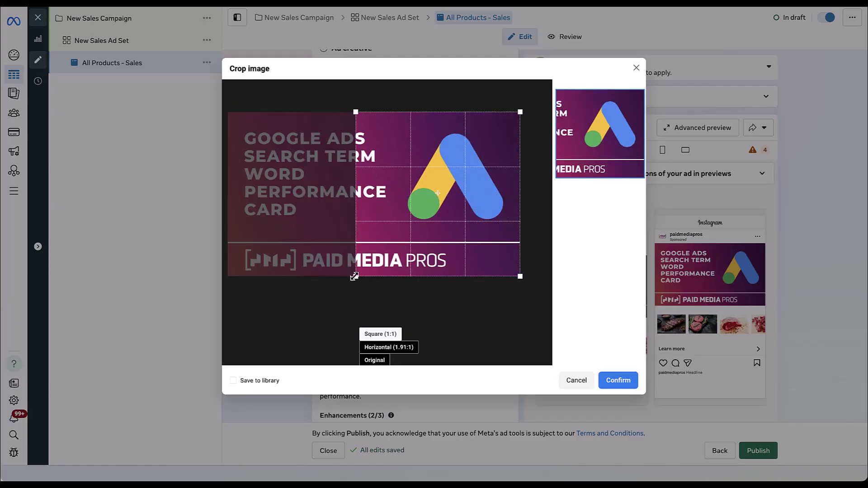
drag(356, 276, 396, 236)
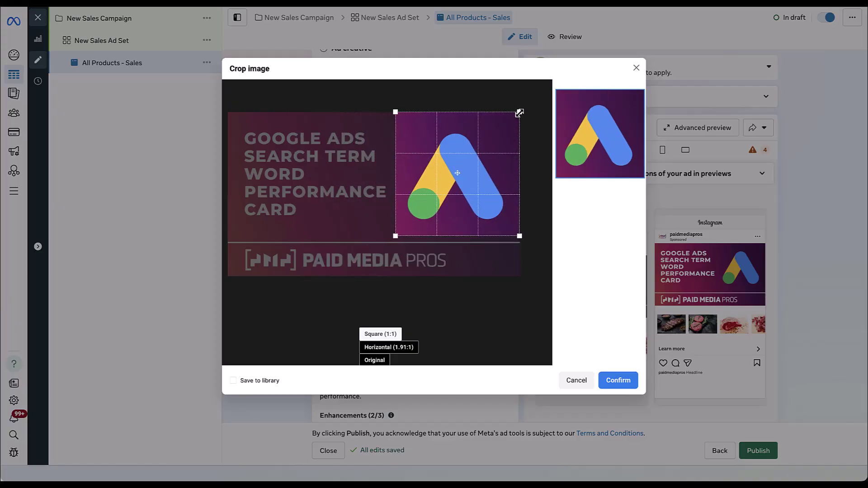
drag(520, 113, 515, 116)
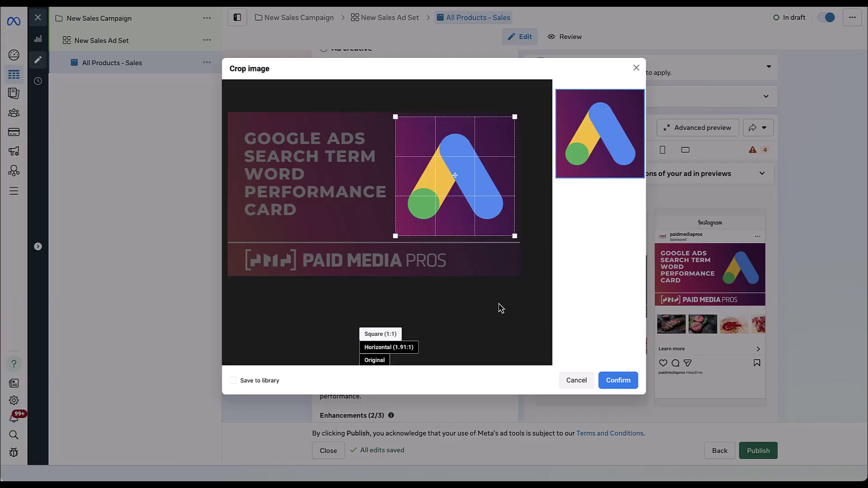
click(618, 380)
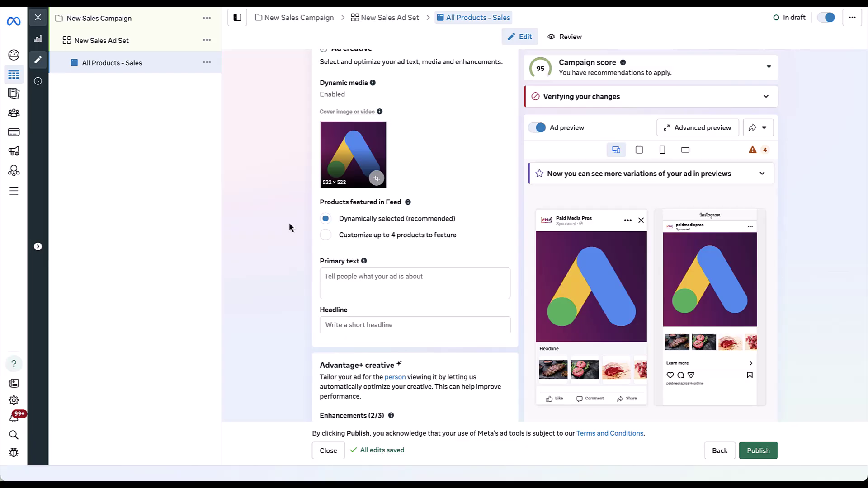
Look at the manual choice of up to 4 products featured in Feed, and return to dynamically selected products
mouse_move(588, 294)
click(328, 238)
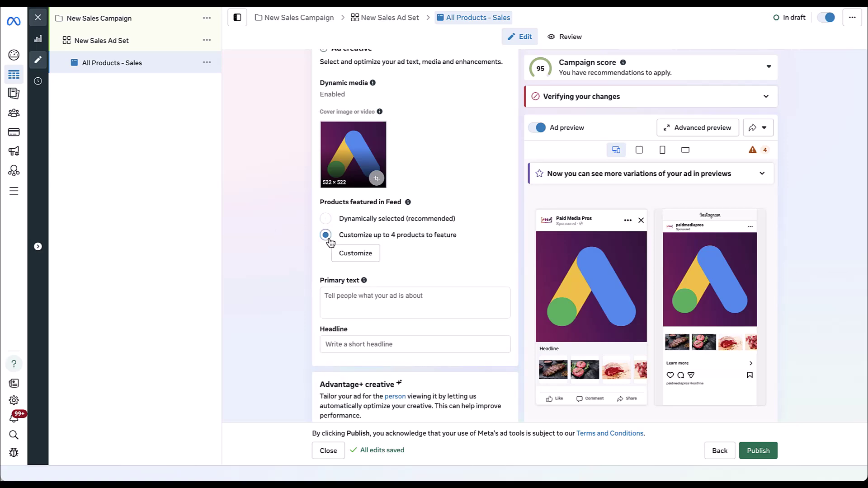
click(357, 254)
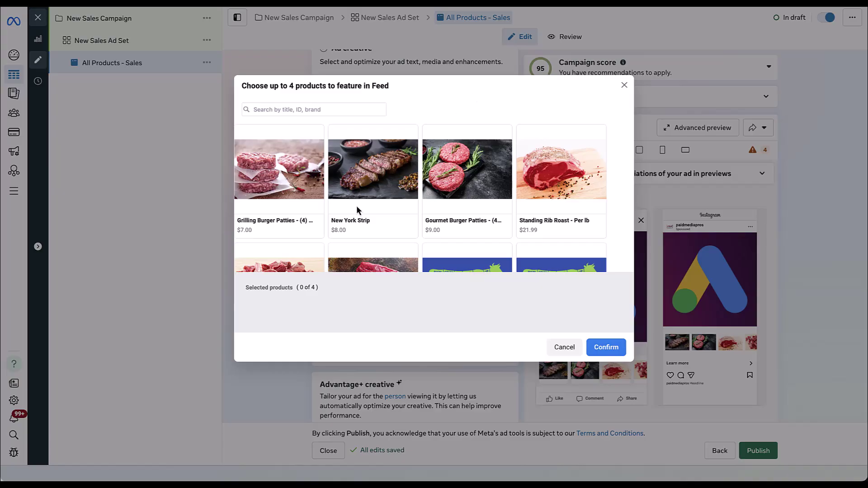
key(Escape)
click(326, 220)
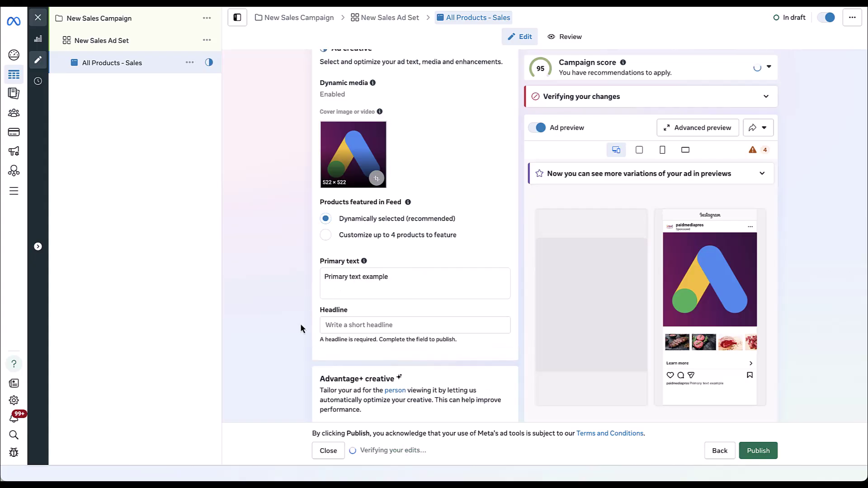
Set the ad's headline to "Headline"
click(395, 325)
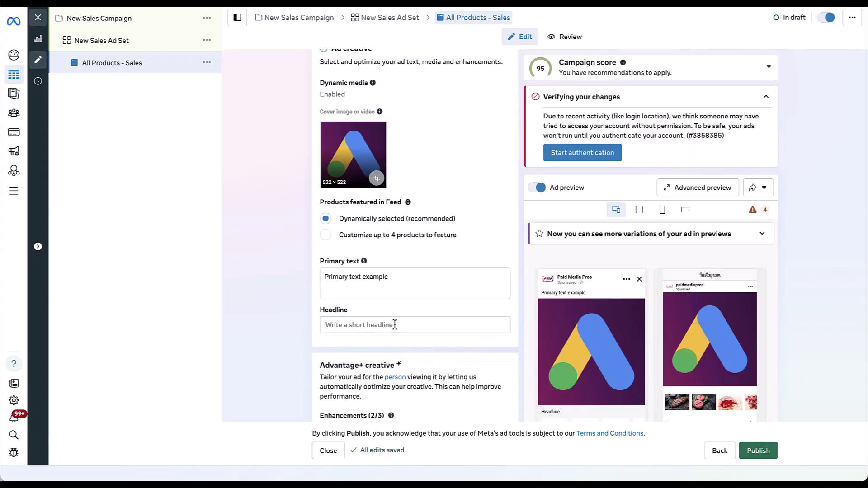
click(395, 325)
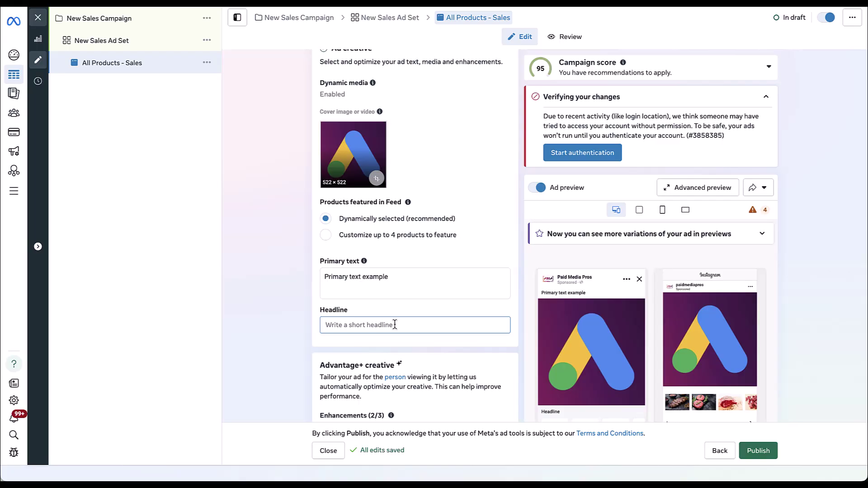
text(Headline)
click(287, 302)
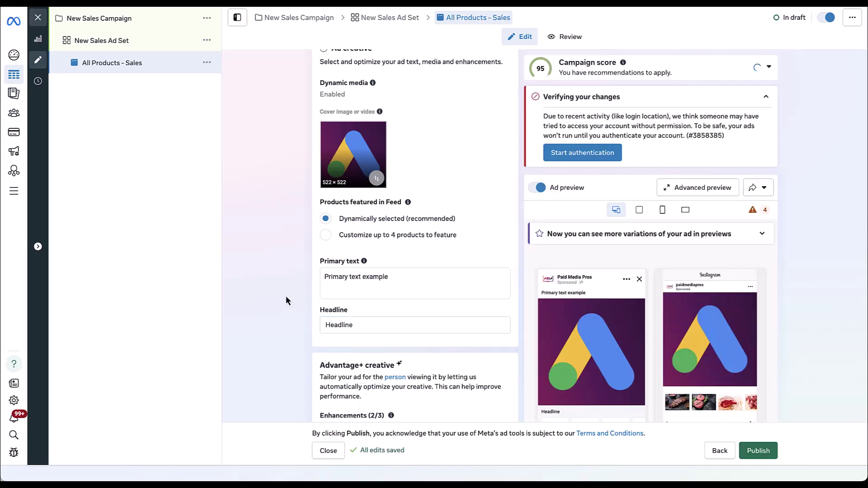
Review the sales ad's Advantage+ creative enhancements and tracking settings
scroll(268, 279, down, 5)
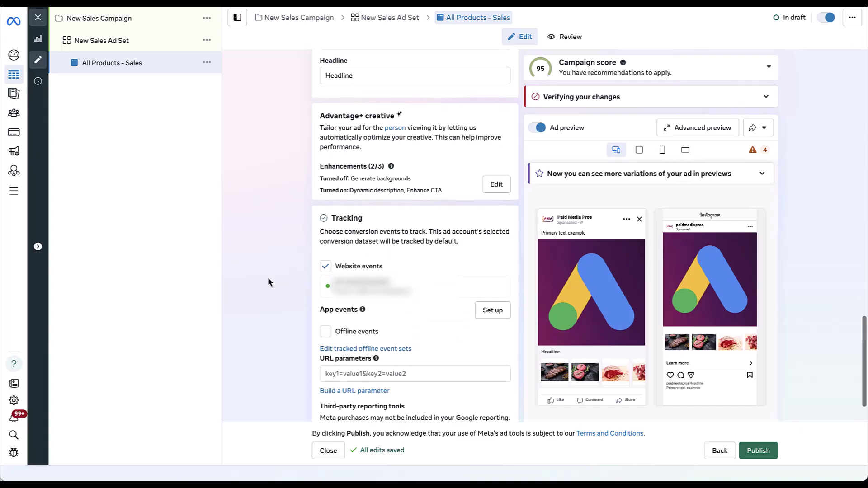
scroll(268, 278, down, 1)
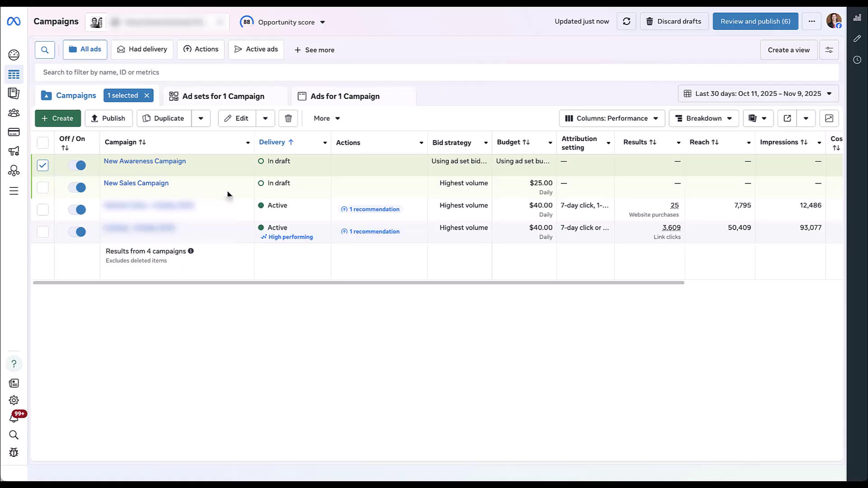
Open the ad of the draft New Awareness Campaign for editing and set its format to Collection
click(244, 118)
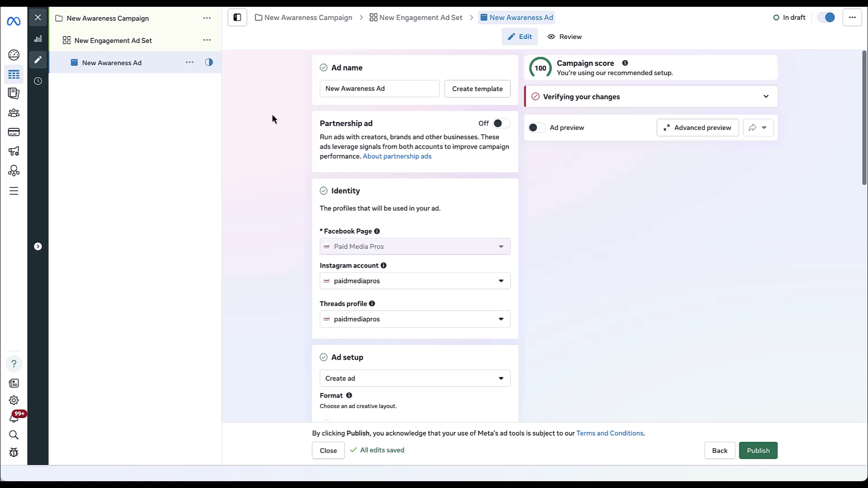
scroll(273, 117, down, 4)
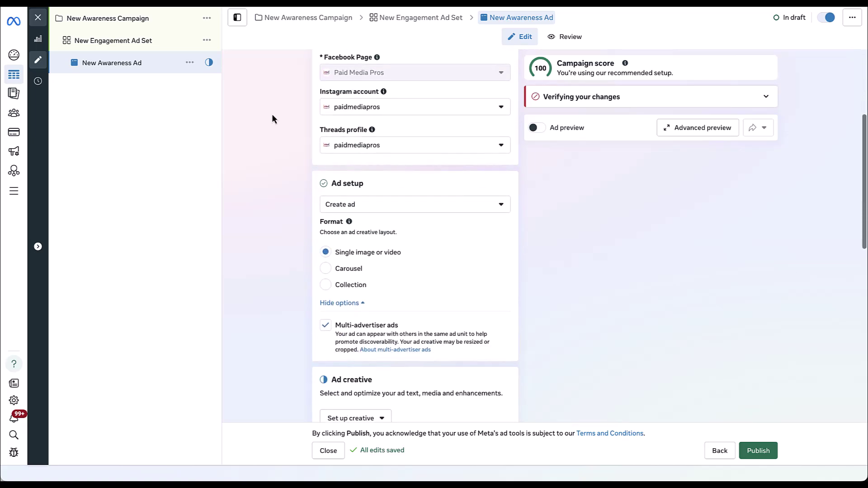
scroll(273, 118, down, 3)
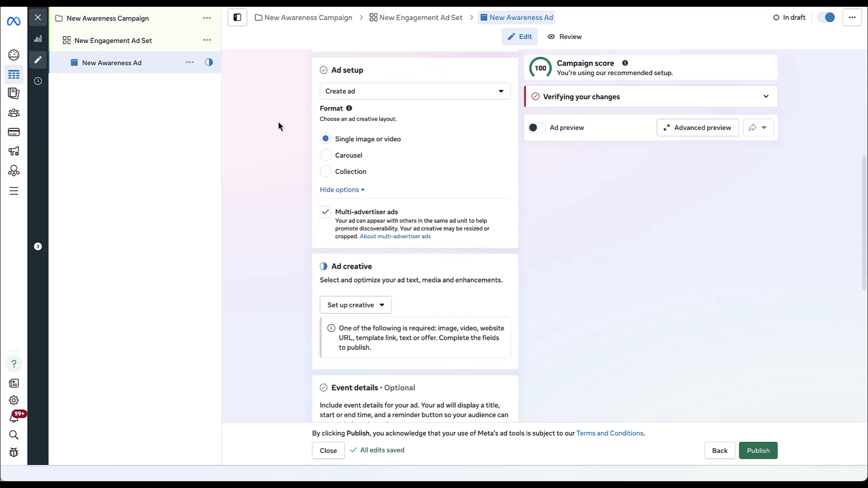
click(325, 172)
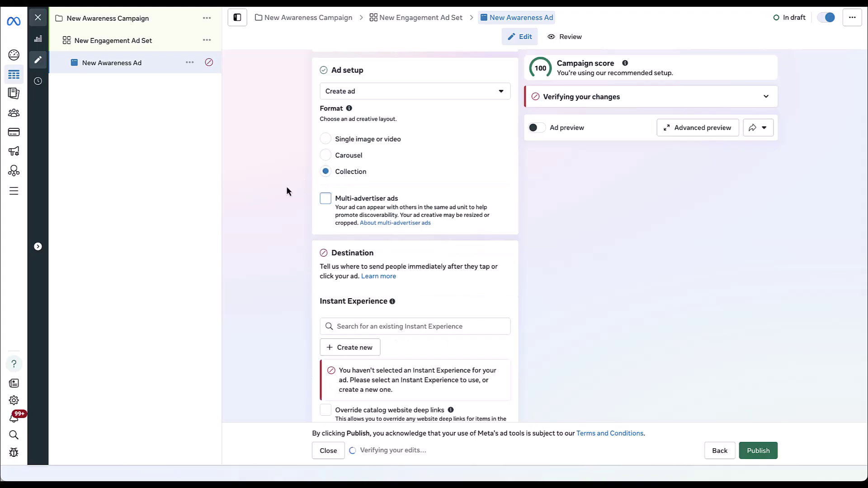
Create a new Instant Experience for the awareness ad's destination from the Customer Acquisition template, keeping its placeholder content
scroll(286, 187, down, 2)
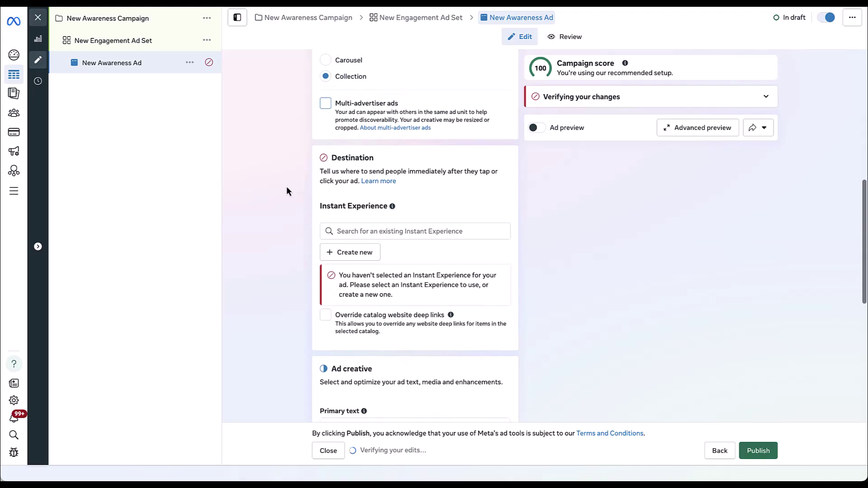
scroll(288, 232, down, 2)
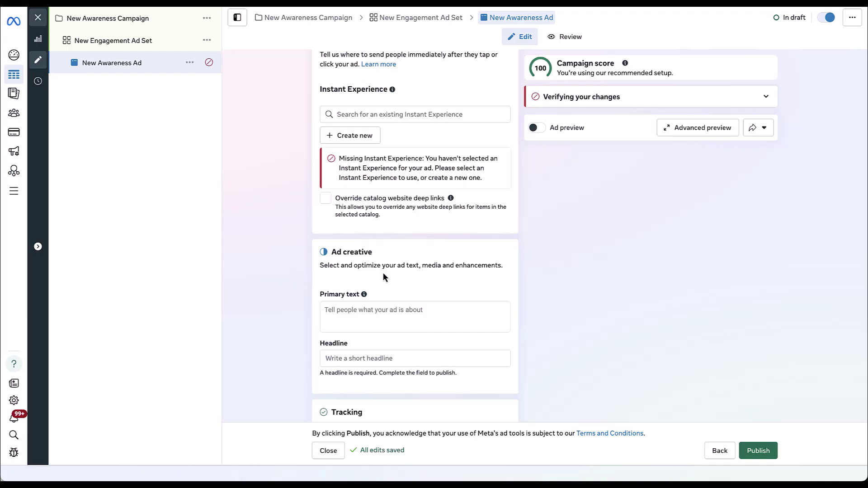
click(359, 145)
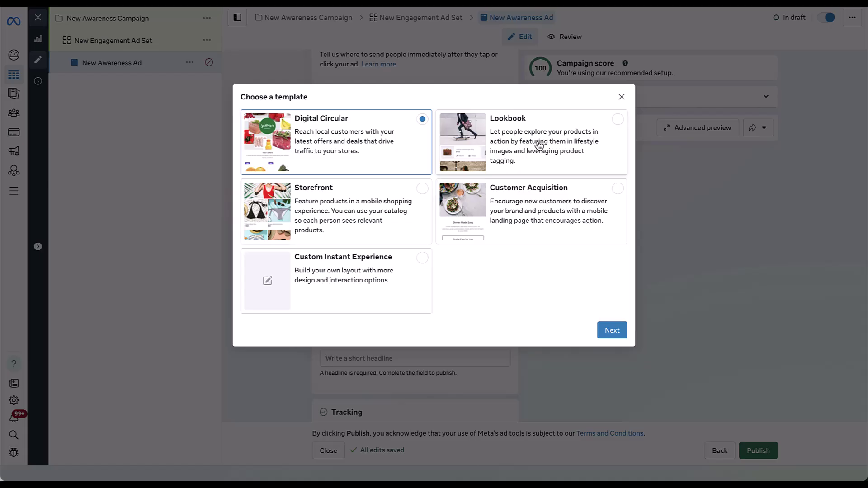
click(541, 213)
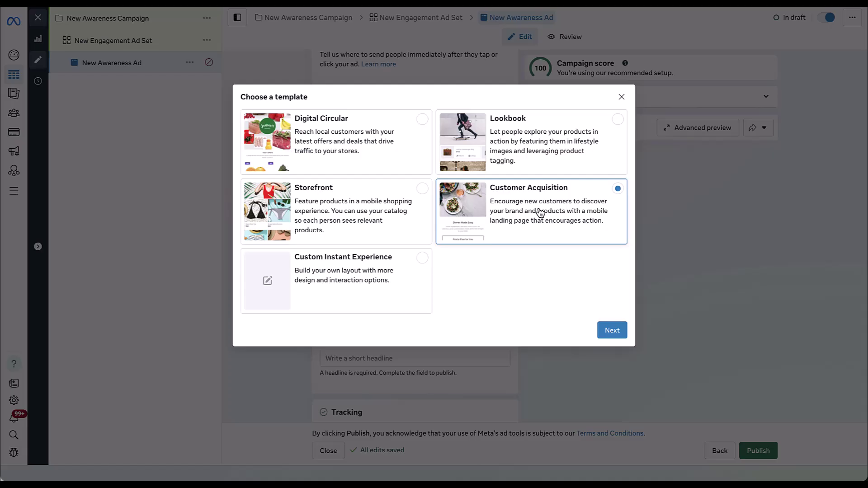
click(612, 333)
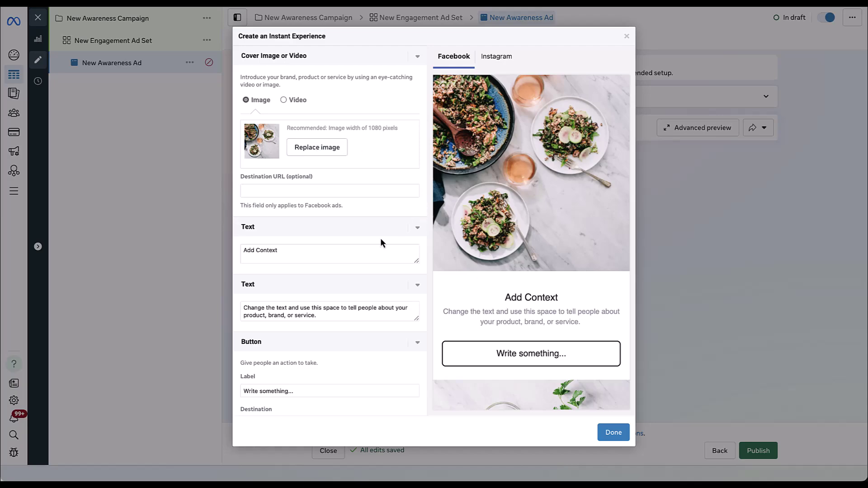
scroll(386, 330, down, 3)
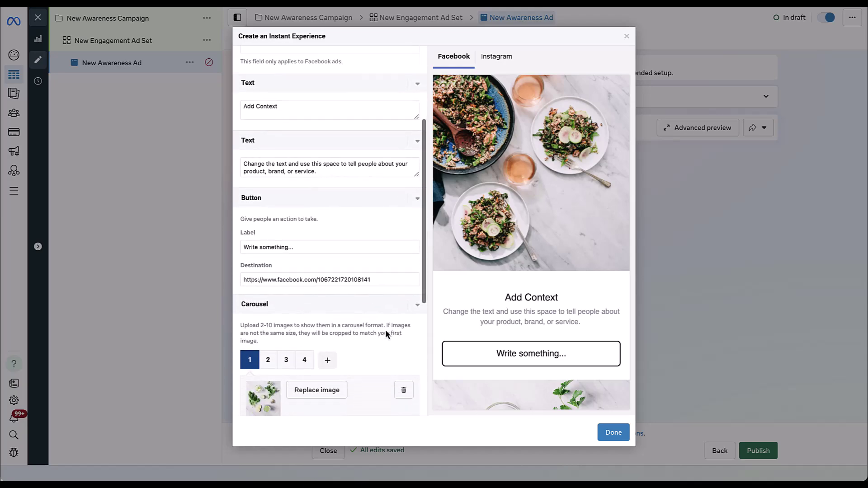
scroll(385, 330, down, 5)
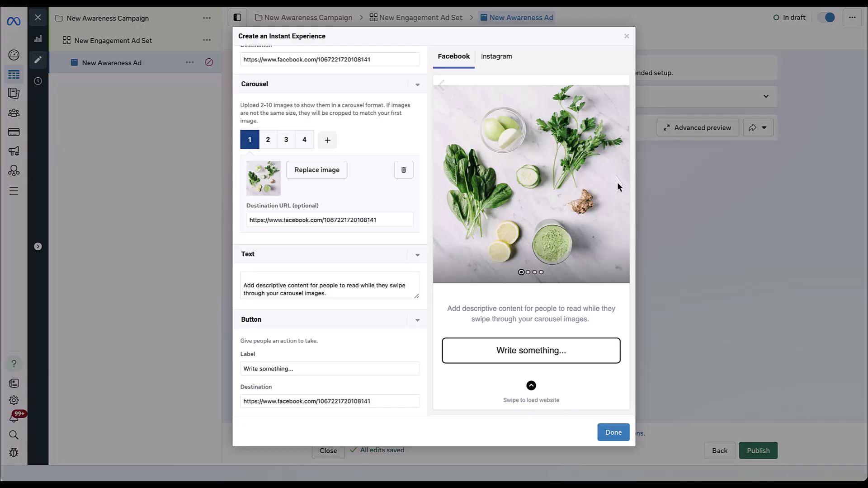
click(614, 433)
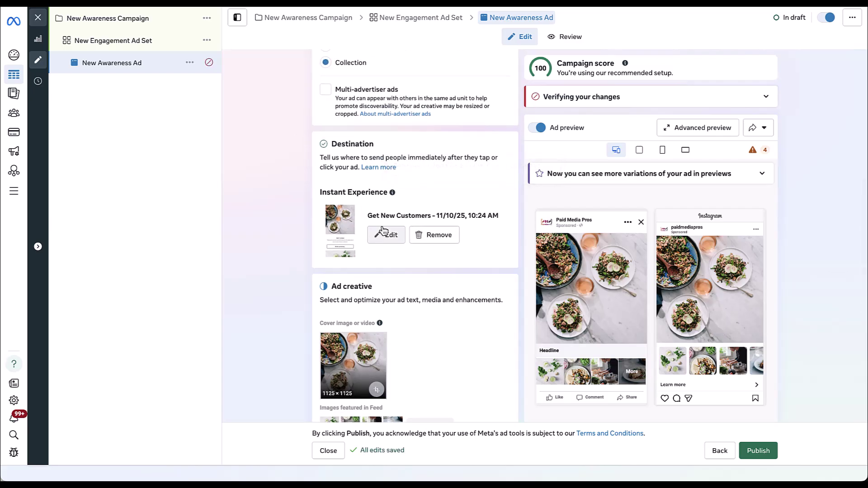
Customize the images featured in Feed by selecting all four carousel images
scroll(275, 286, down, 4)
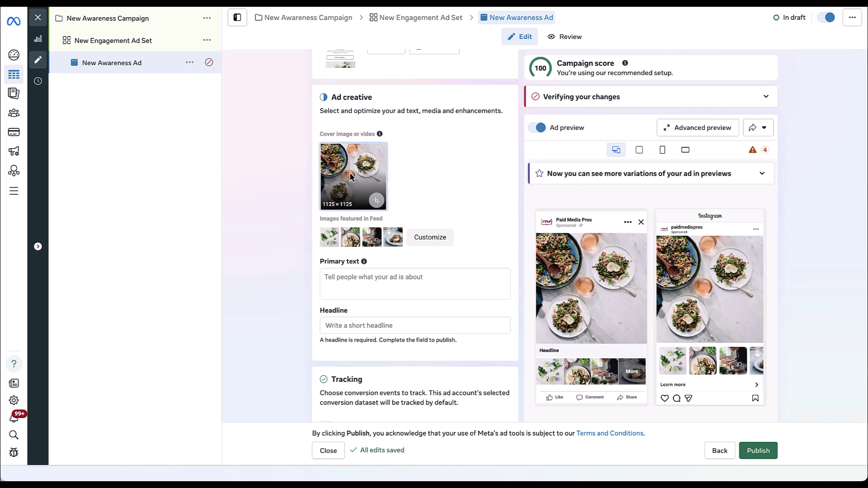
mouse_move(552, 273)
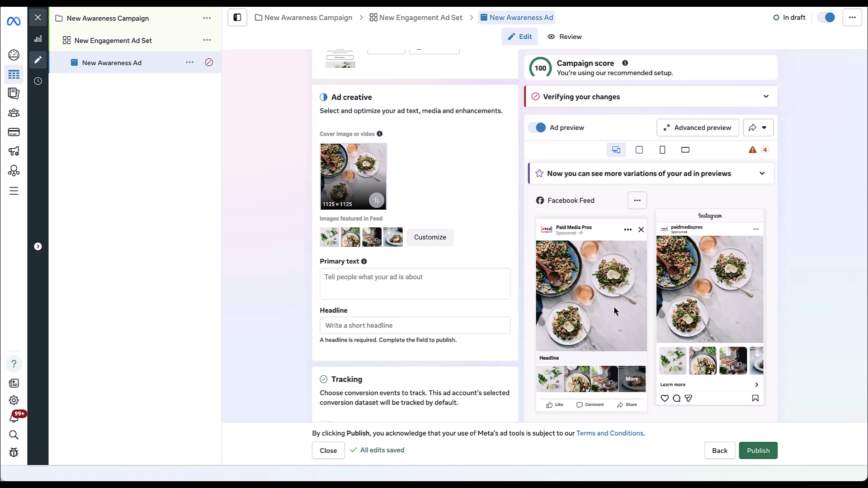
click(431, 239)
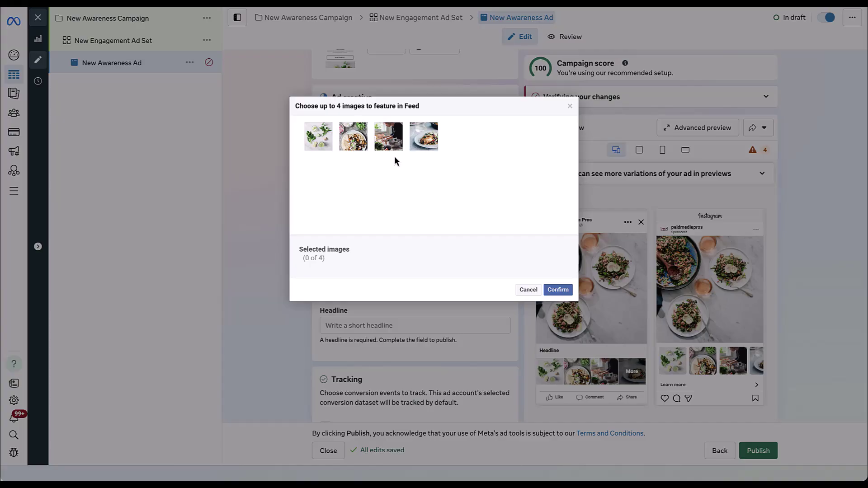
click(322, 145)
click(355, 139)
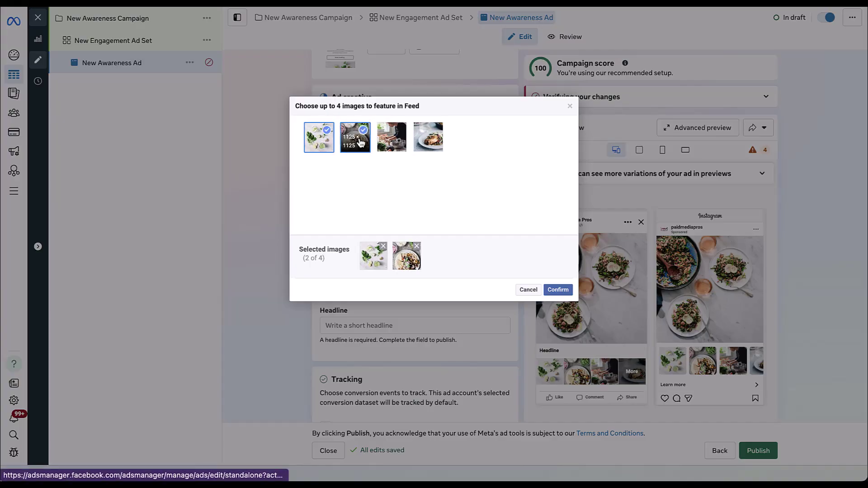
click(391, 139)
click(425, 142)
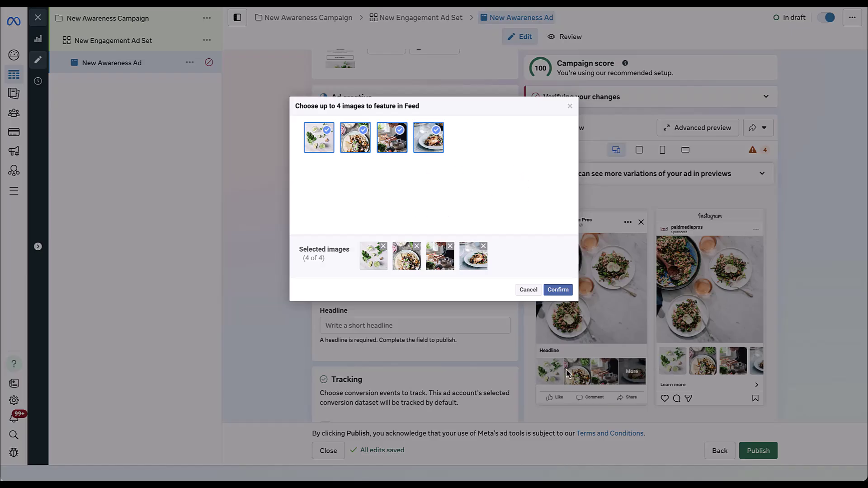
click(558, 290)
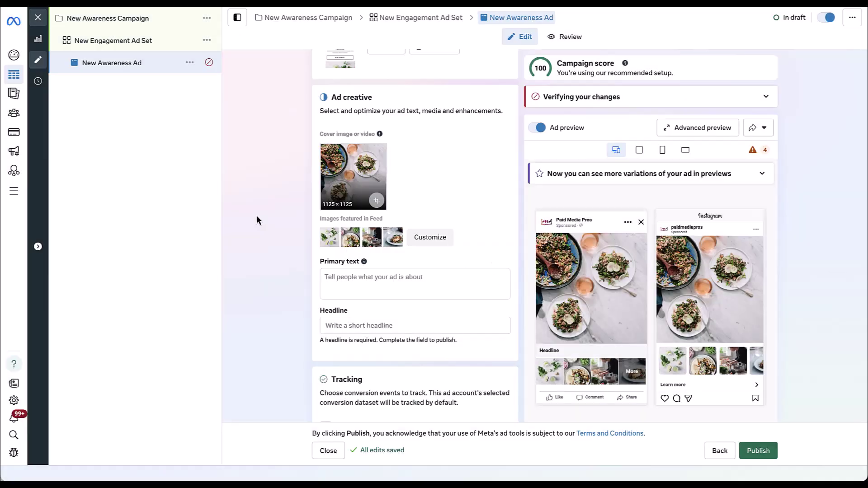
Look at the cover image's crop options without changing them, and review the ad's text and tracking fields
click(376, 201)
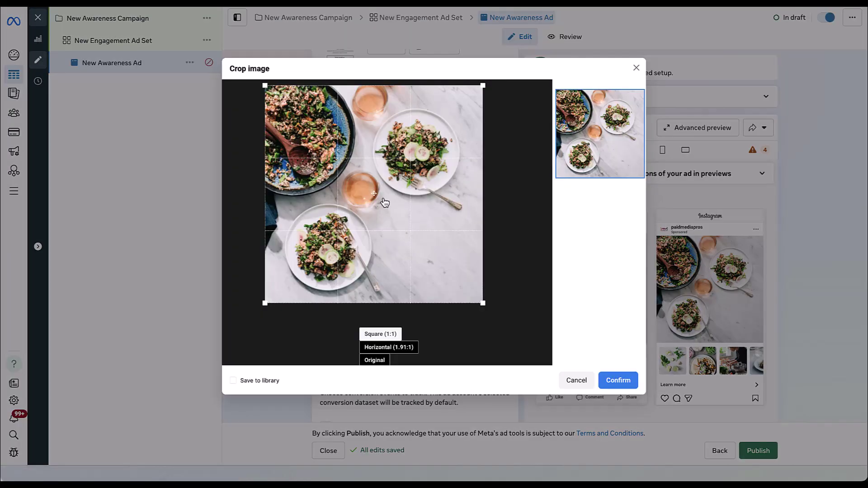
click(637, 68)
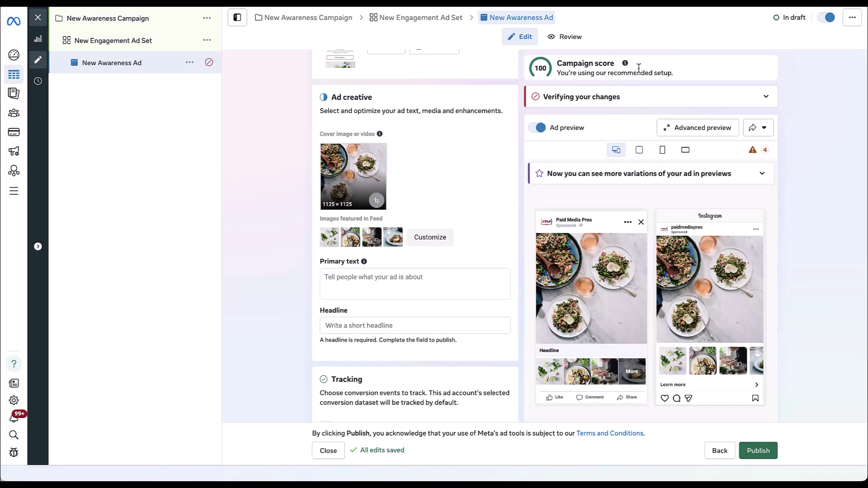
scroll(294, 200, down, 2)
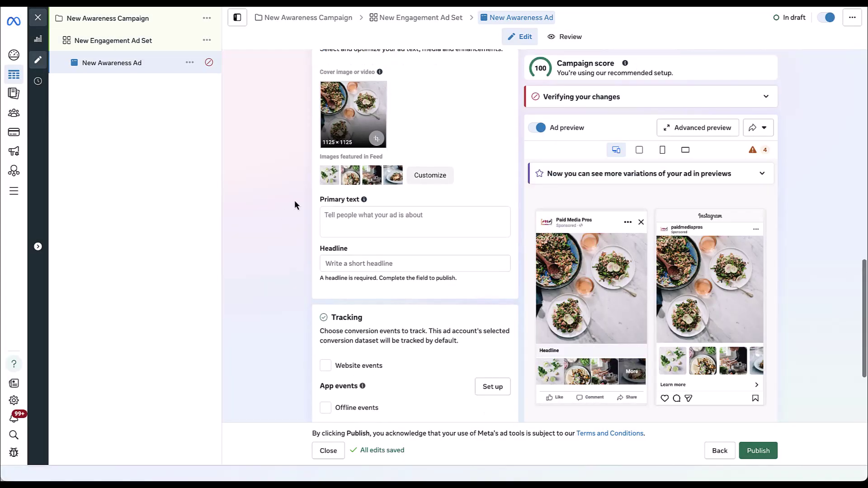
click(326, 237)
click(273, 267)
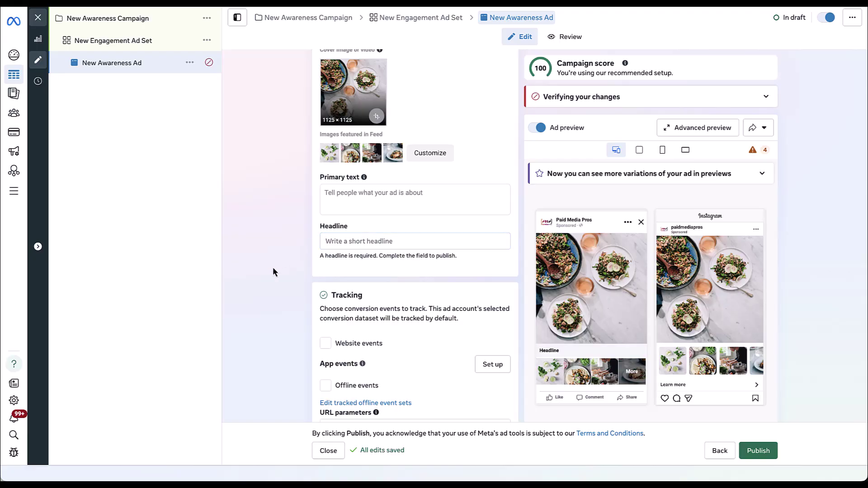
scroll(273, 266, down, 3)
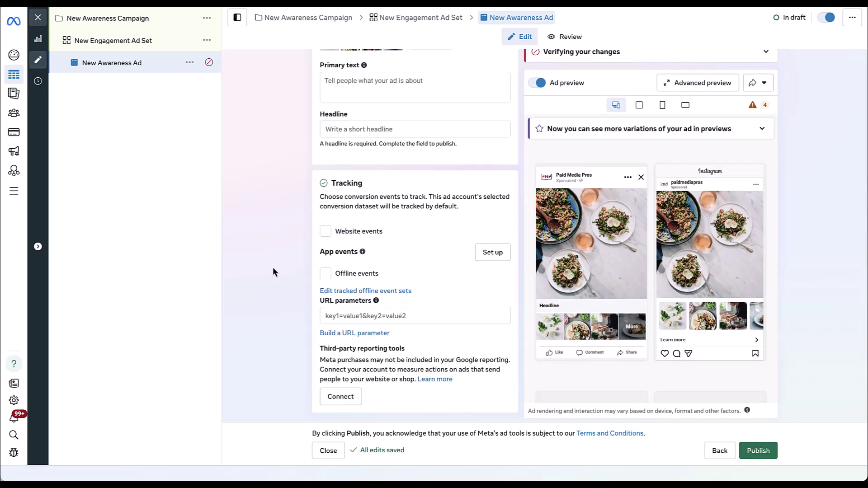
scroll(273, 267, up, 4)
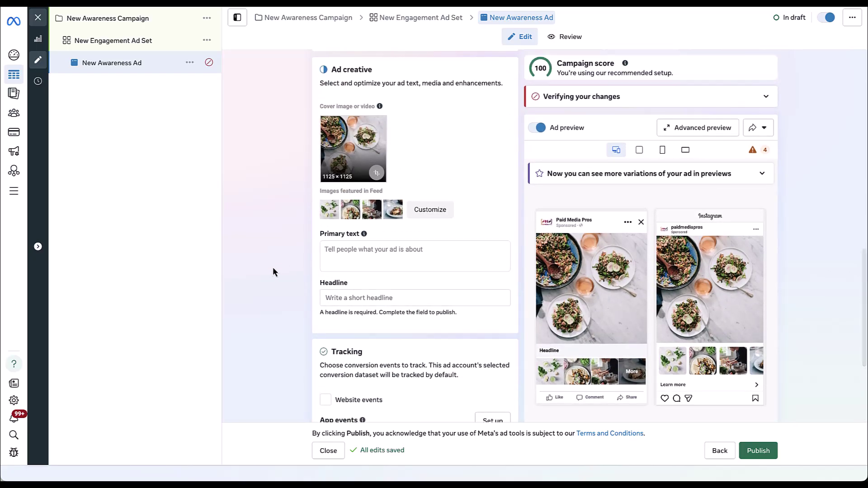